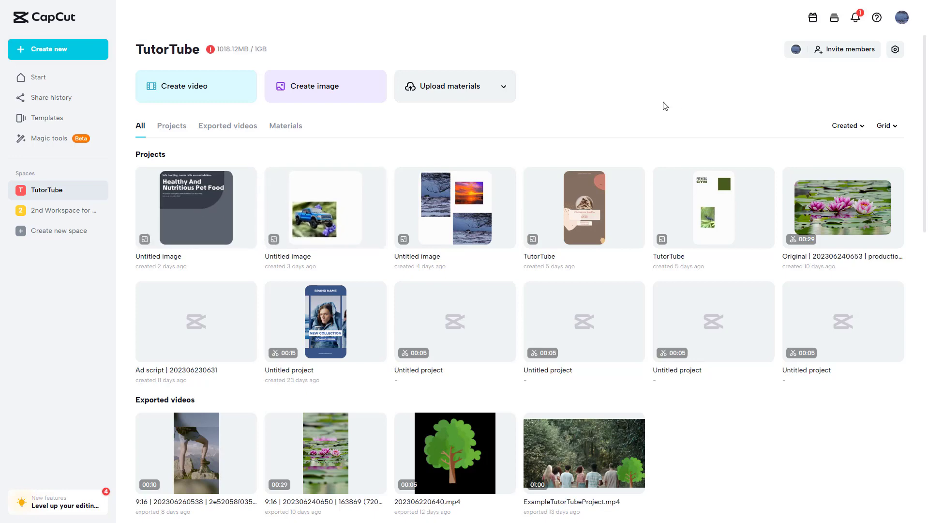
Step: Copy the TutorTube space's invite link to the clipboard from the Invite dialog
left_click(845, 52)
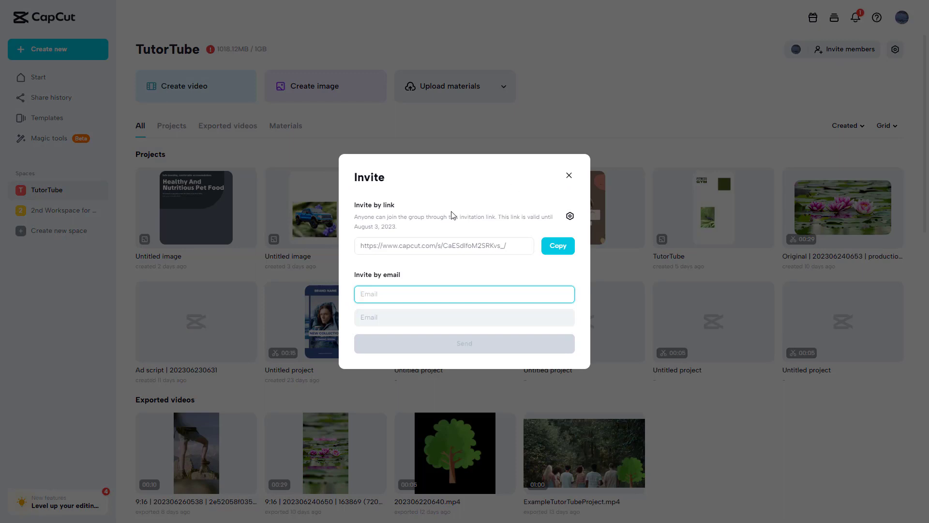
left_click(449, 246)
left_click(558, 245)
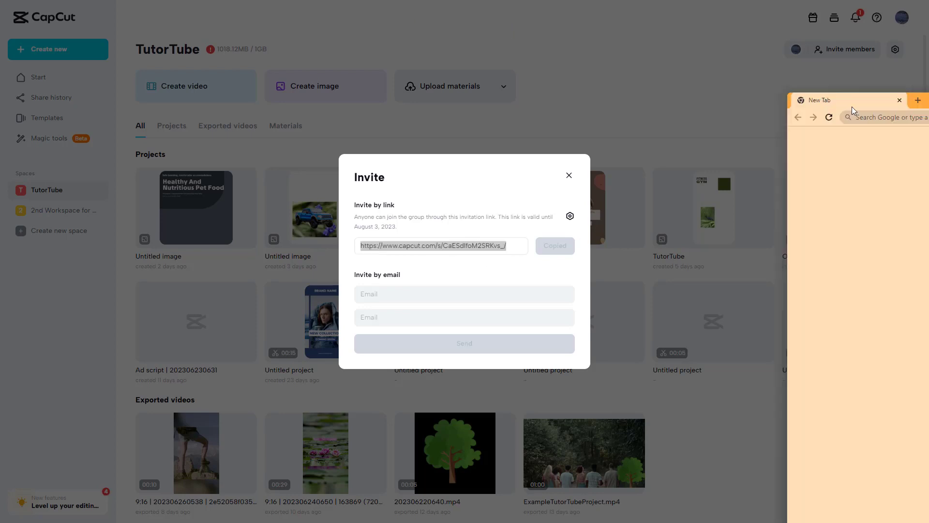
Step: Paste the invitation into Chrome's address bar, trim it to the bare URL, and open it
left_click_drag(851, 108, 411, 65)
key("ctrl+v")
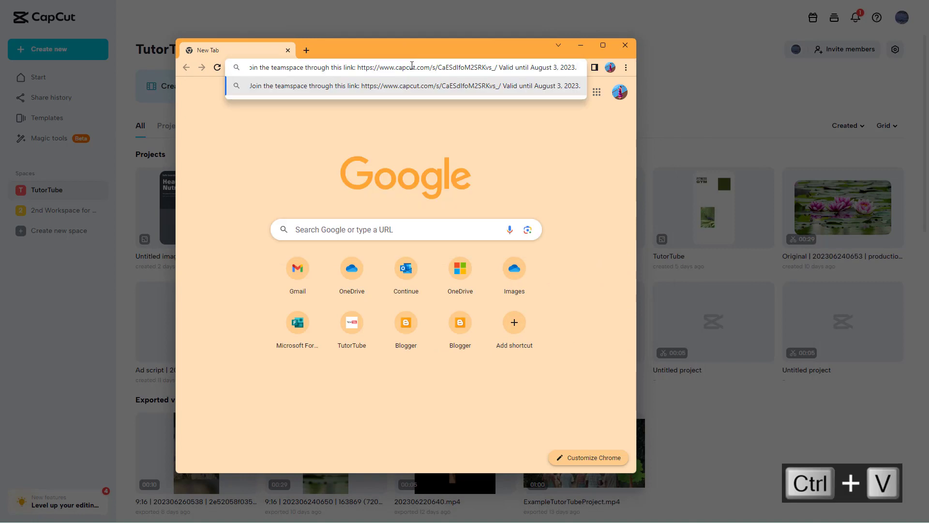
left_click_drag(358, 67, 178, 71)
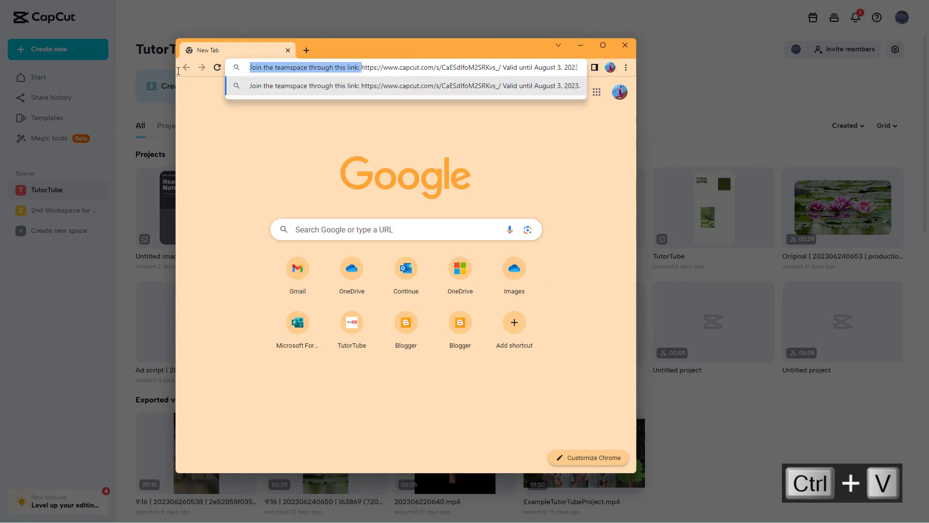
key("BackSpace")
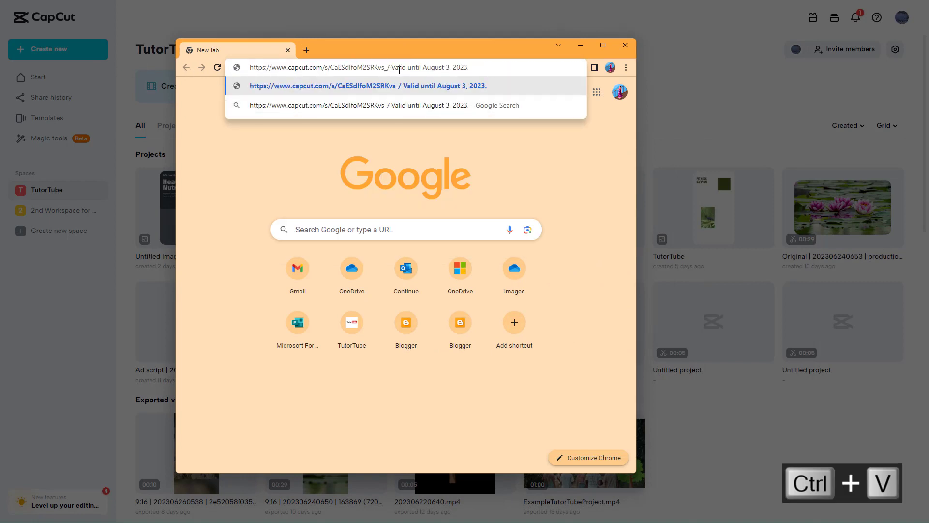
left_click_drag(390, 71, 490, 70)
key("BackSpace")
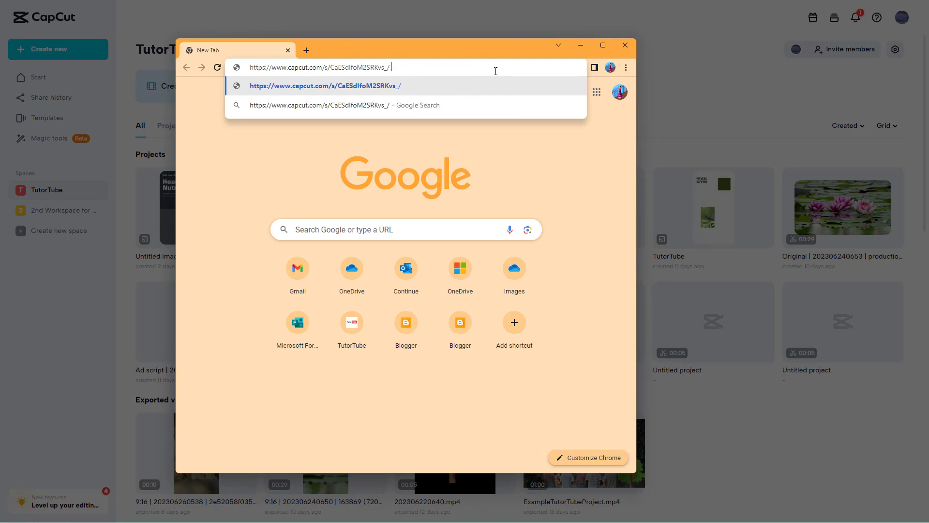
key("Return")
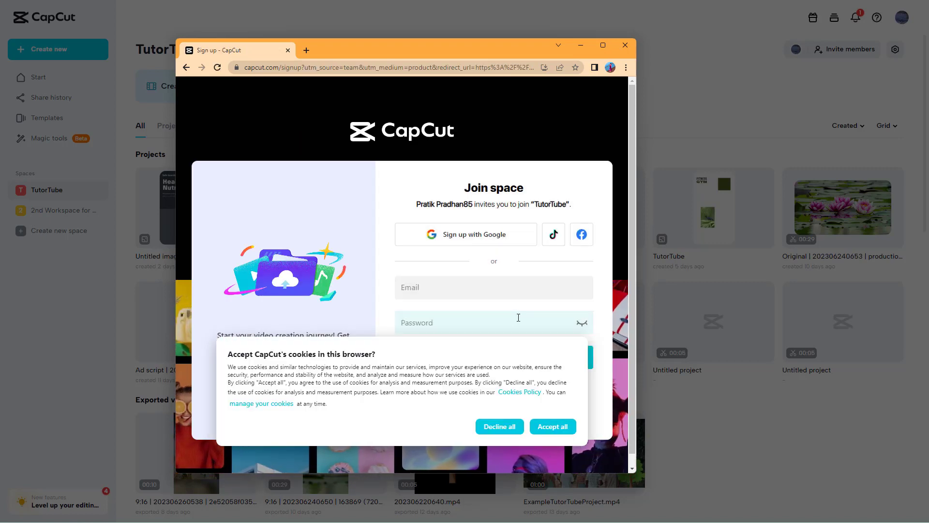
Step: Sign up to CapCut with a Google account, accept all cookies, and enter CapCut
left_click(460, 235)
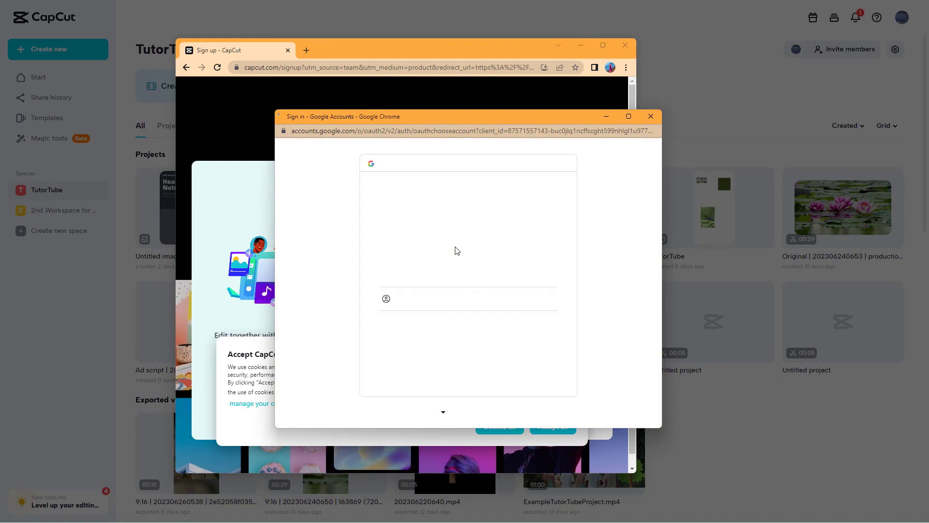
left_click(435, 272)
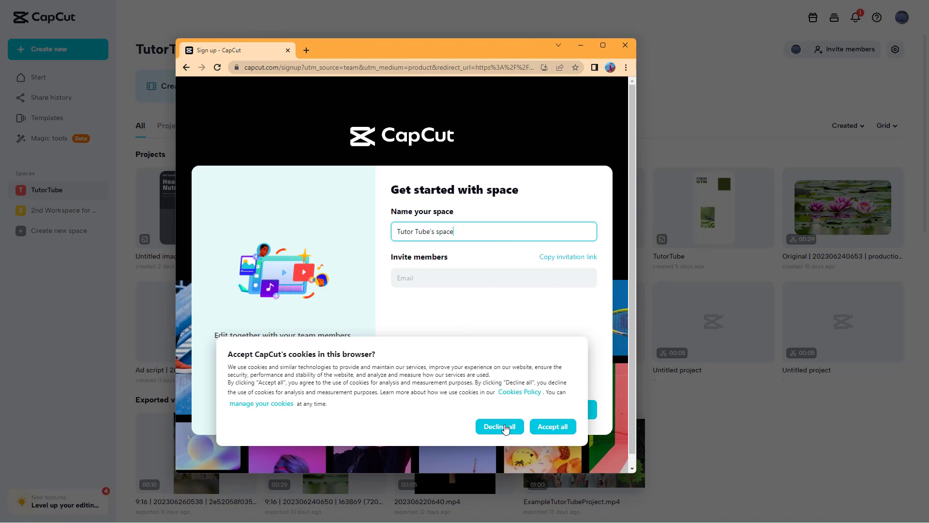
left_click(561, 427)
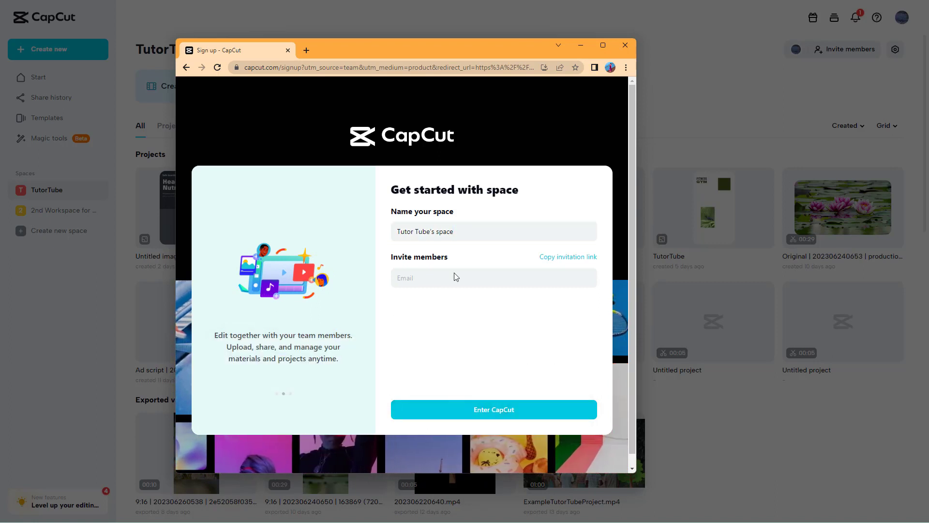
left_click(480, 412)
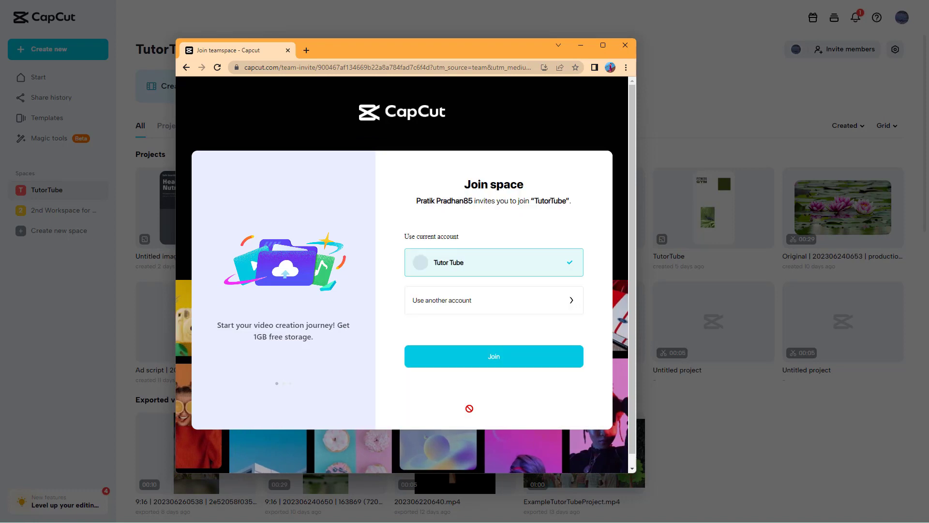
Step: Join TutorTube, skip the role survey, dismiss the tip, and move the browser aside
left_click(492, 357)
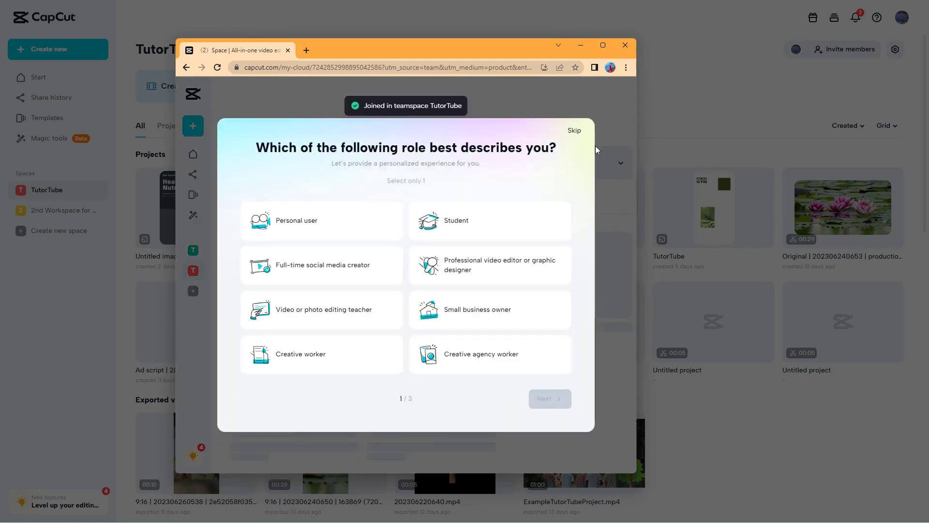
left_click(576, 132)
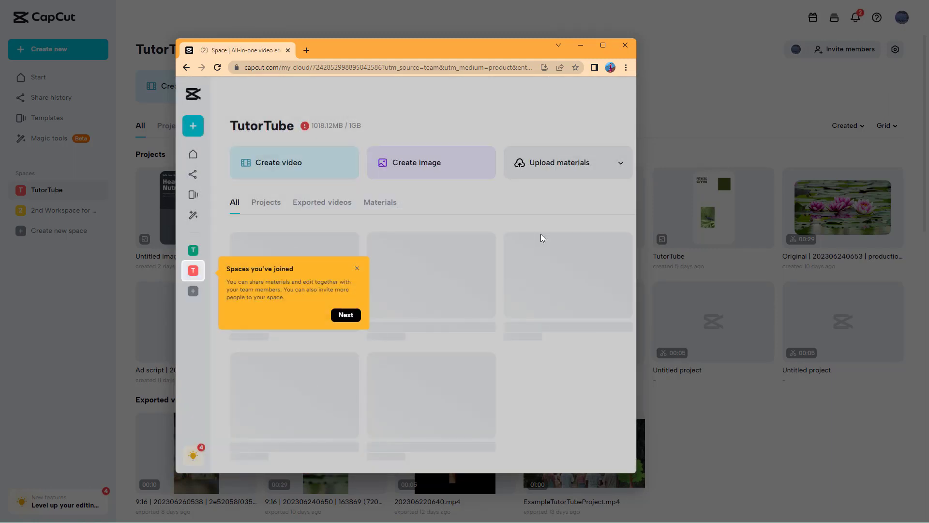
left_click(356, 270)
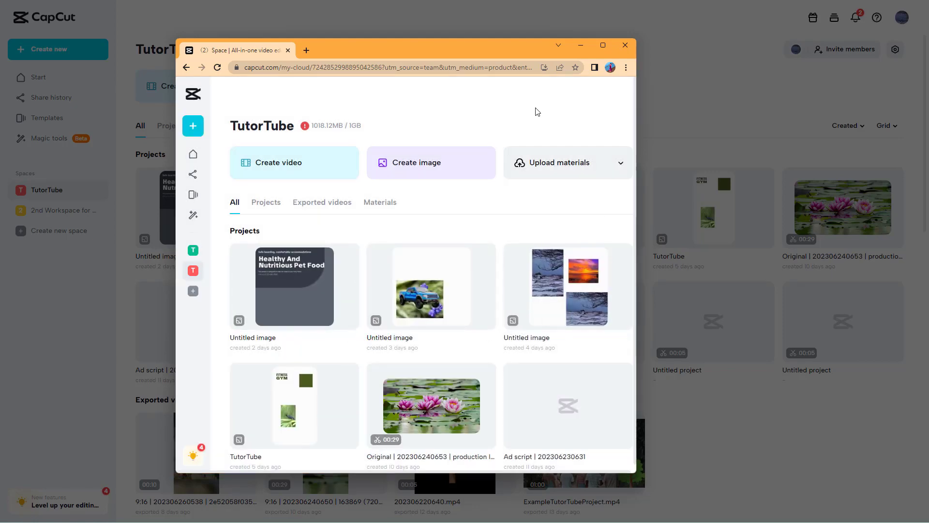
left_click_drag(495, 54, 928, 150)
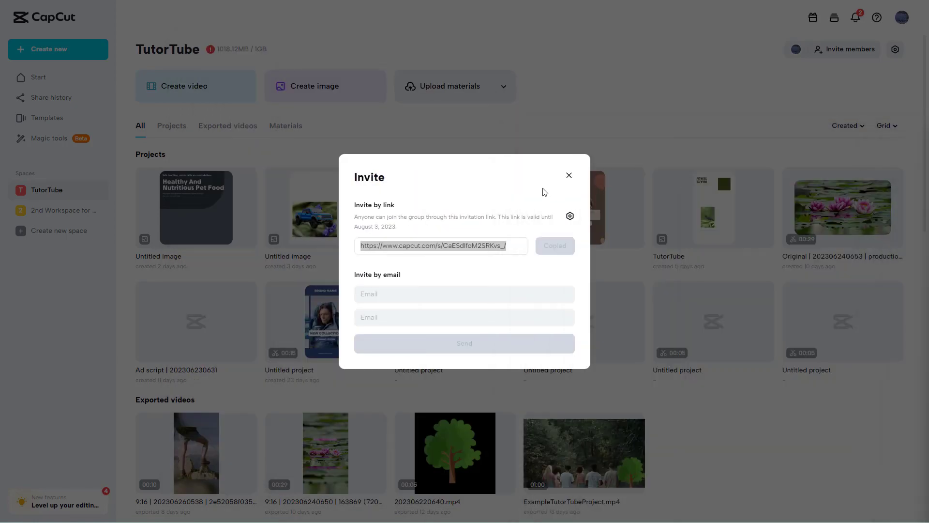
Step: Close the Invite dialog and open an Untitled image project from the shared space in the browser
left_click(570, 176)
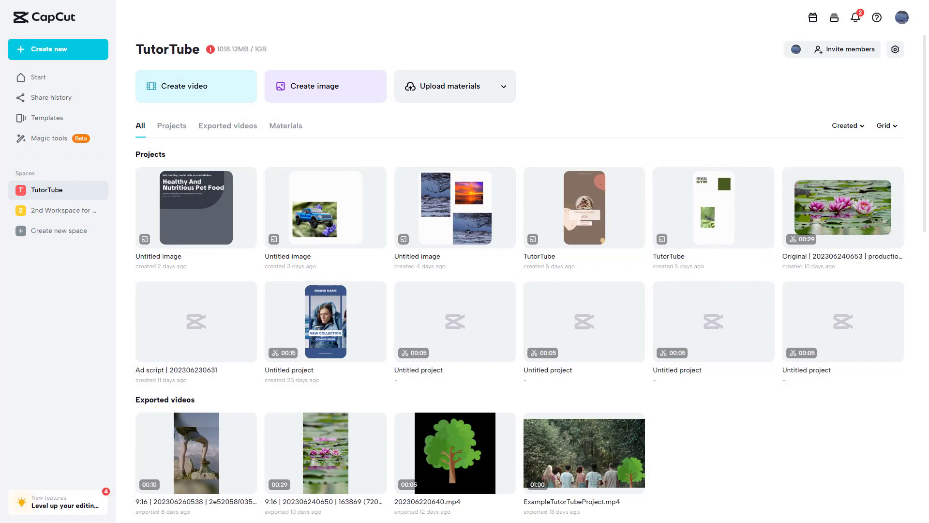
left_click_drag(847, 105, 377, 68)
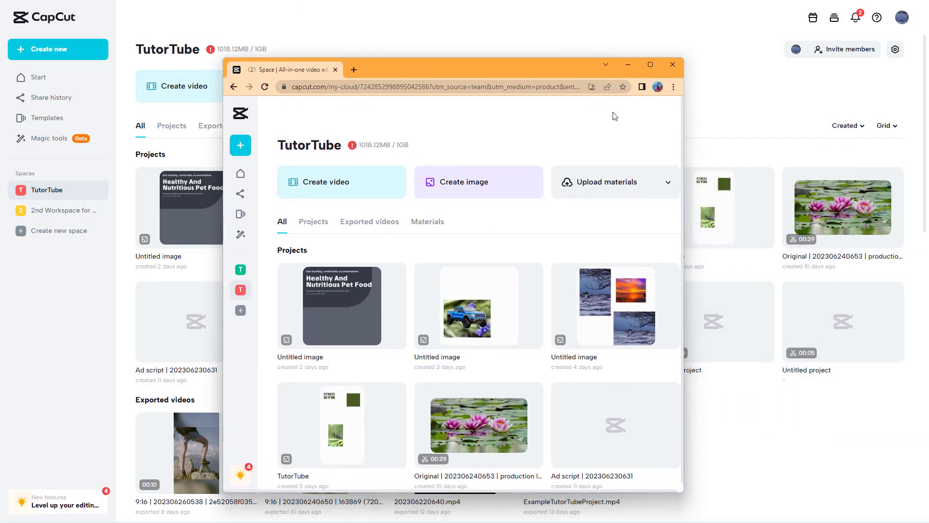
left_click(478, 310)
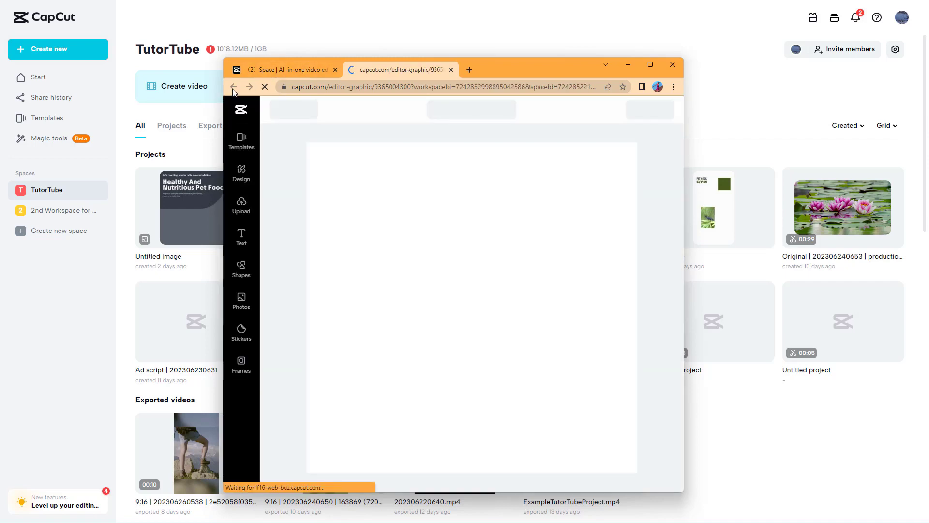
Step: Close the image editor tab and exit the page's full-screen view
left_click(451, 70)
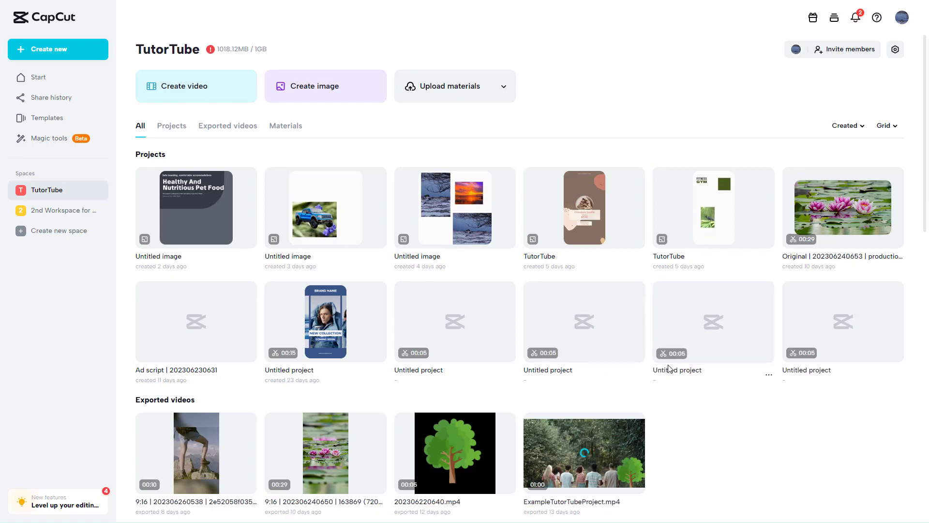
mouse_move(465, 14)
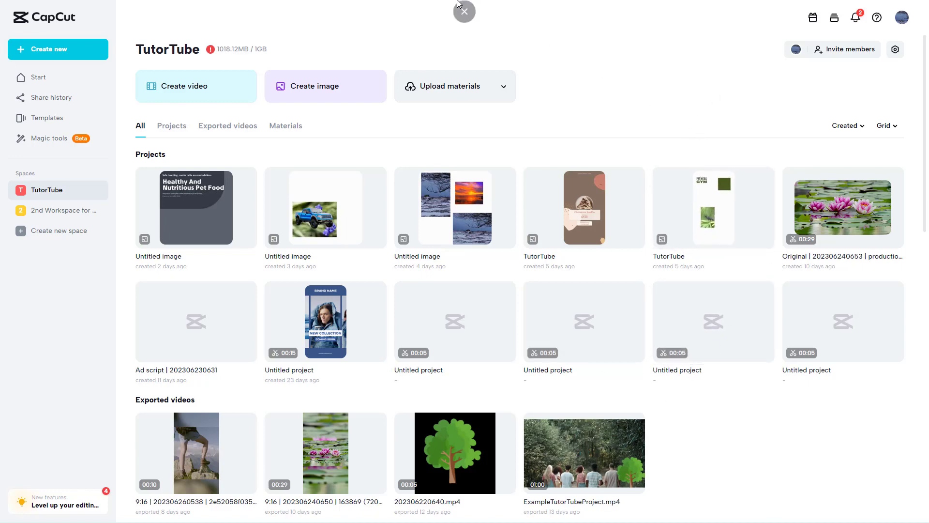
left_click(465, 33)
Step: Reload the TutorTube space page and open the Invite members form for the second account
left_click(41, 25)
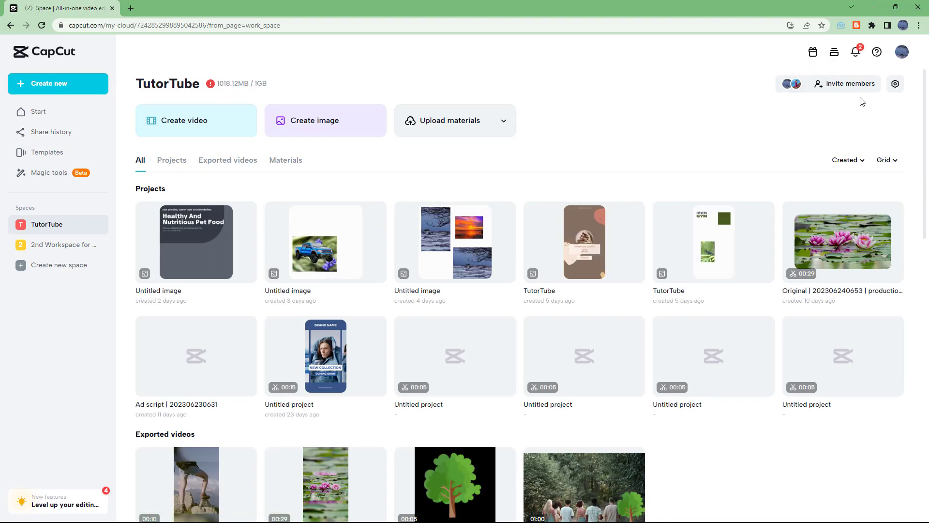
left_click(847, 85)
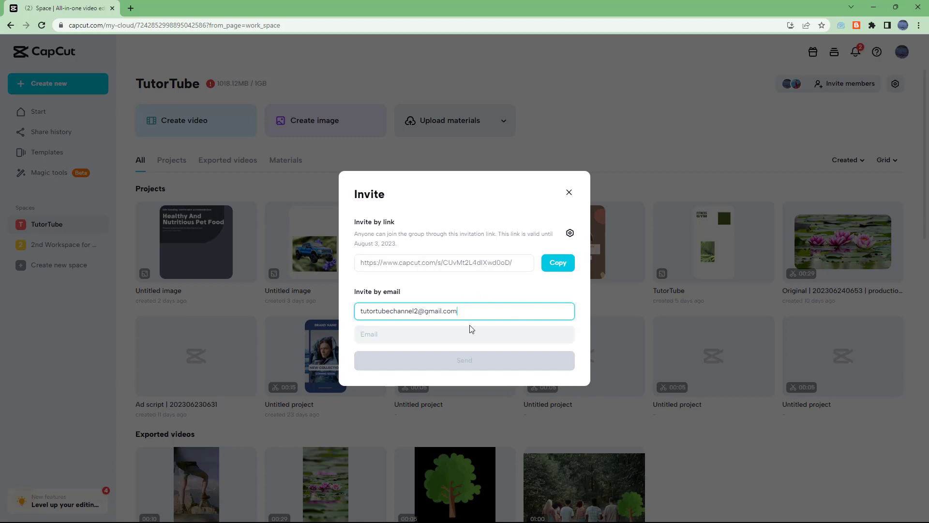
Step: Confirm the entered e-mail address and send the TutorTube invitation to it
left_click(448, 335)
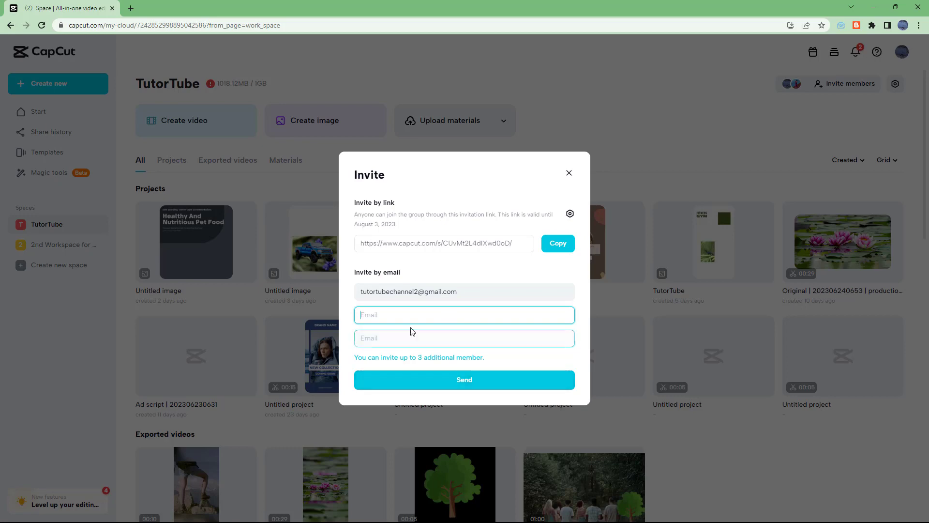
left_click(457, 382)
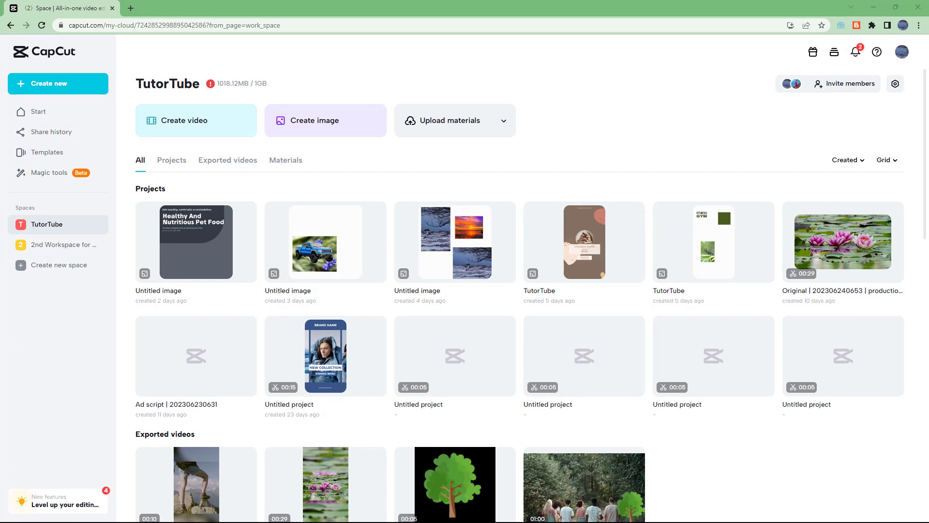
Step: Reposition the Gmail invitation email, follow its Join space link, and close the email window
left_click_drag(928, 126, 413, 83)
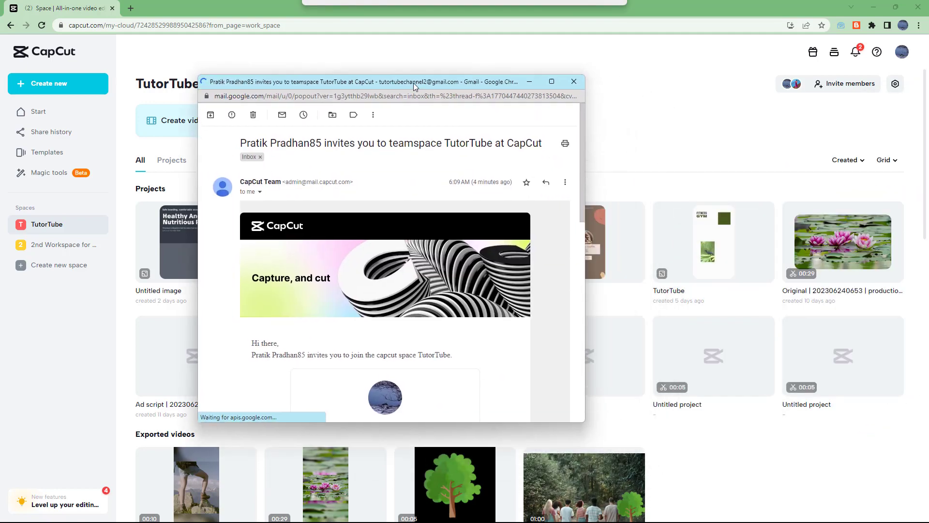
left_click_drag(583, 409, 710, 461)
scroll(535, 347, "down", 5)
scroll(363, 353, "up", 4)
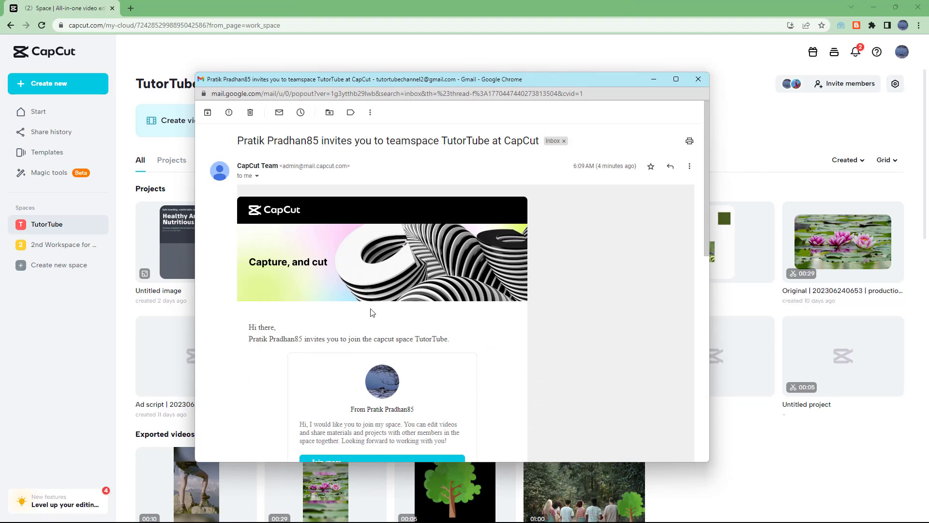
scroll(372, 312, "down", 5)
scroll(306, 339, "up", 2)
left_click(316, 321)
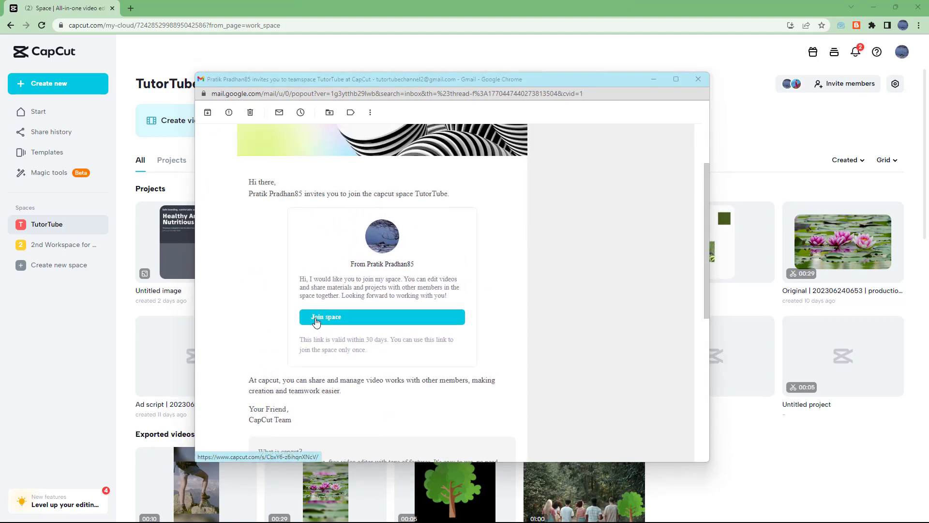
left_click(697, 79)
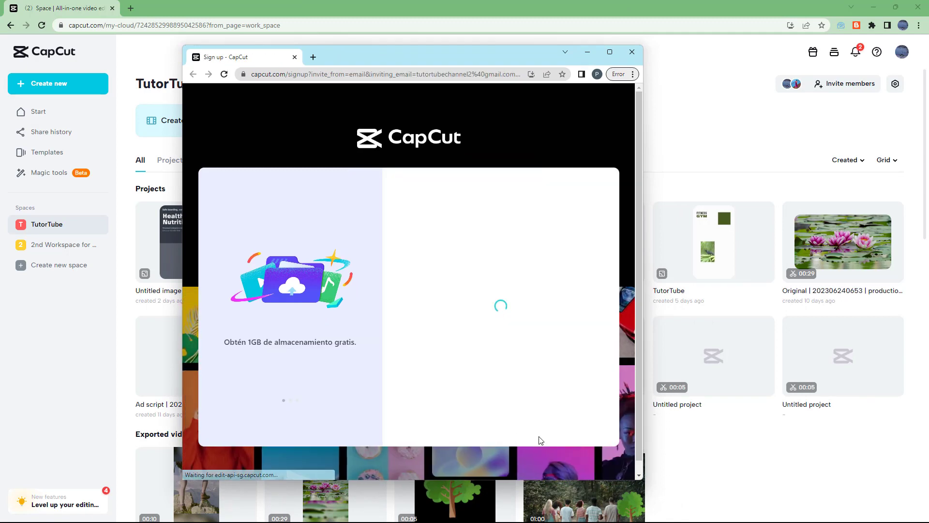
Step: Accept cookies, sign up with the second Google account, and continue into CapCut
left_click(559, 433)
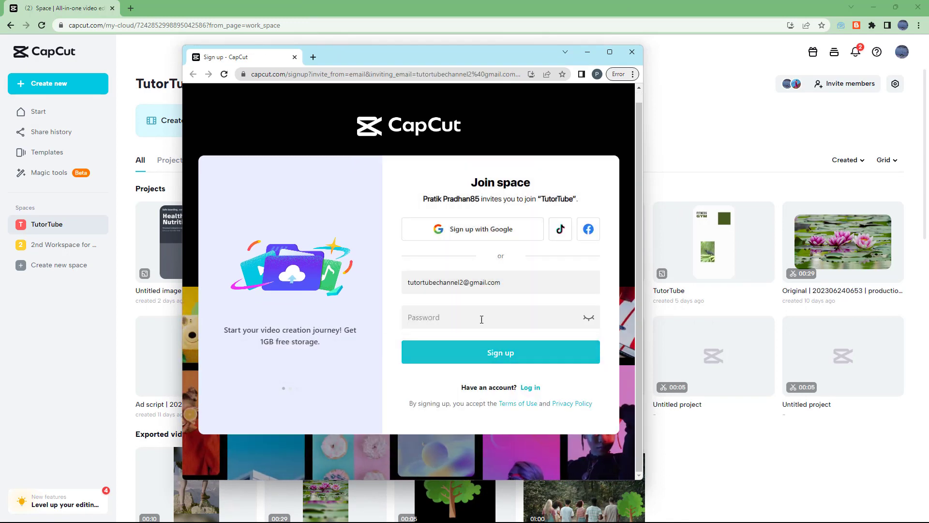
left_click(501, 229)
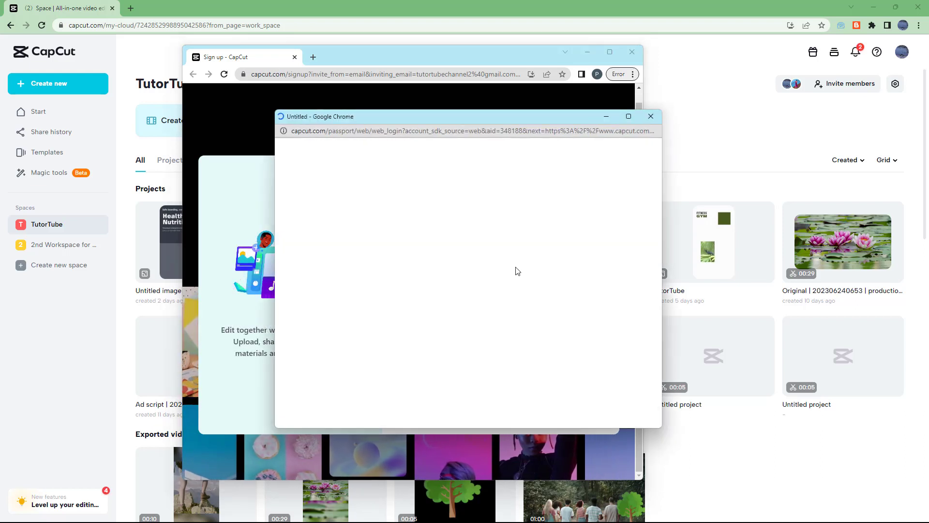
left_click(495, 279)
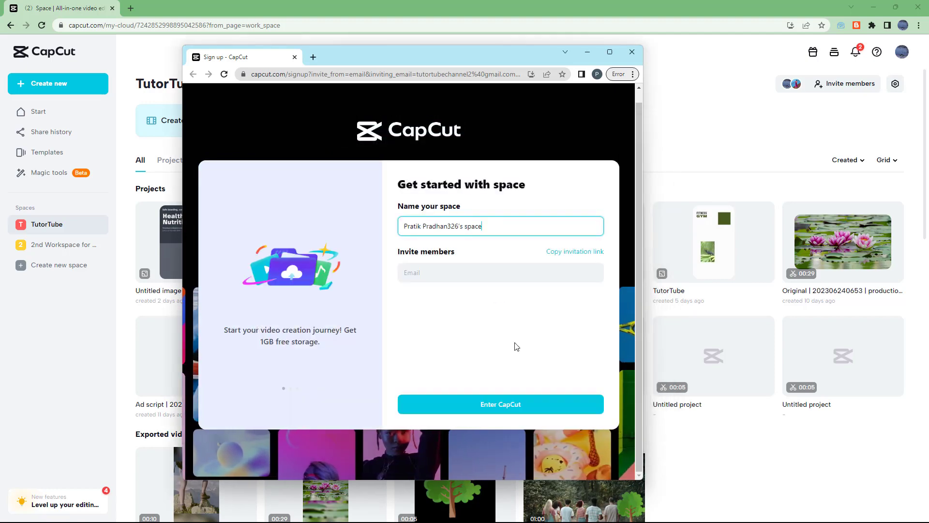
left_click(508, 411)
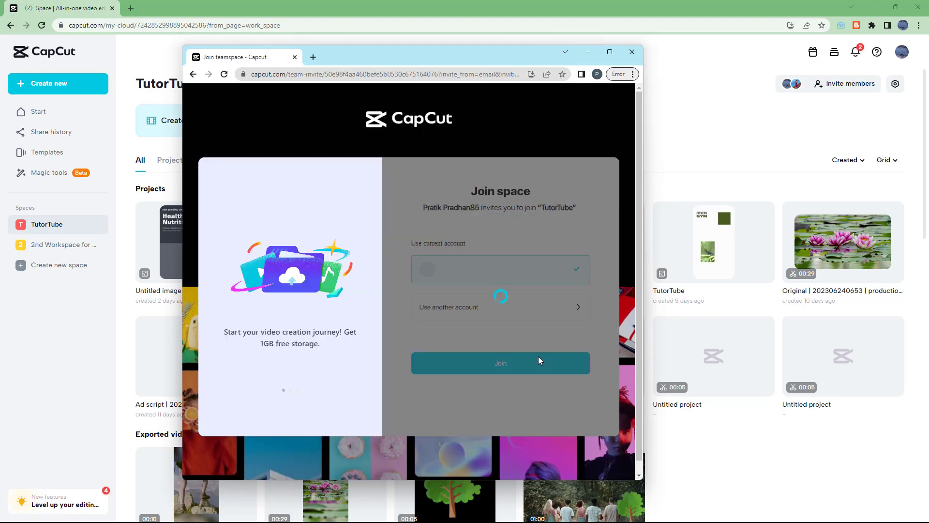
Step: Join TutorTube, skip the role question, then maximize and restore the space window
left_click(522, 363)
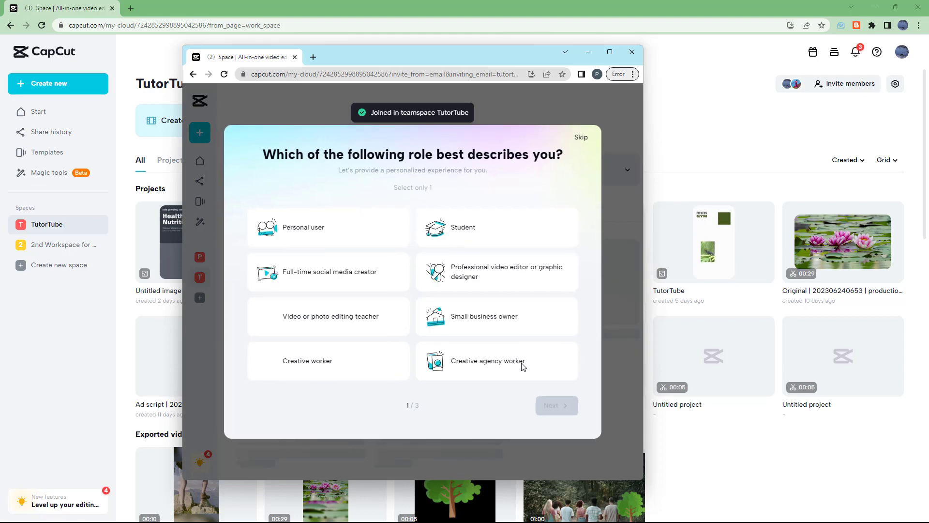
left_click(582, 138)
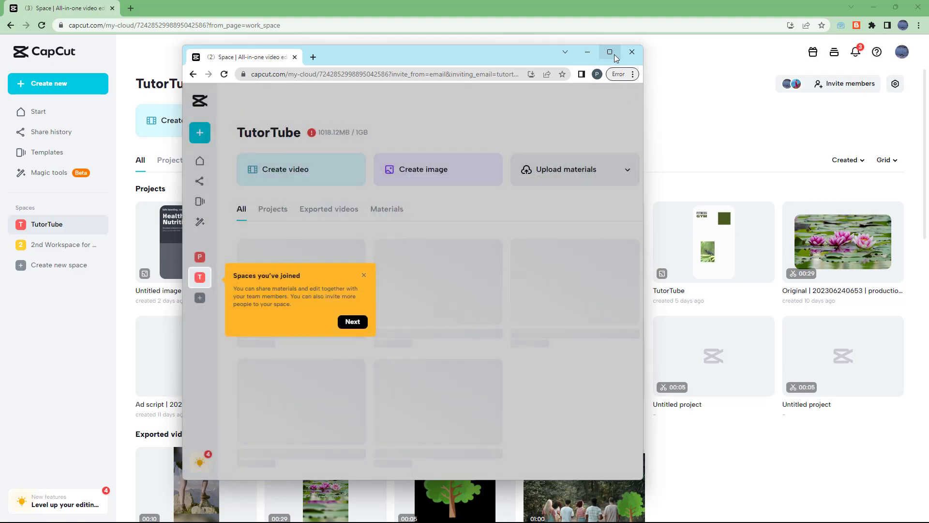
left_click(610, 52)
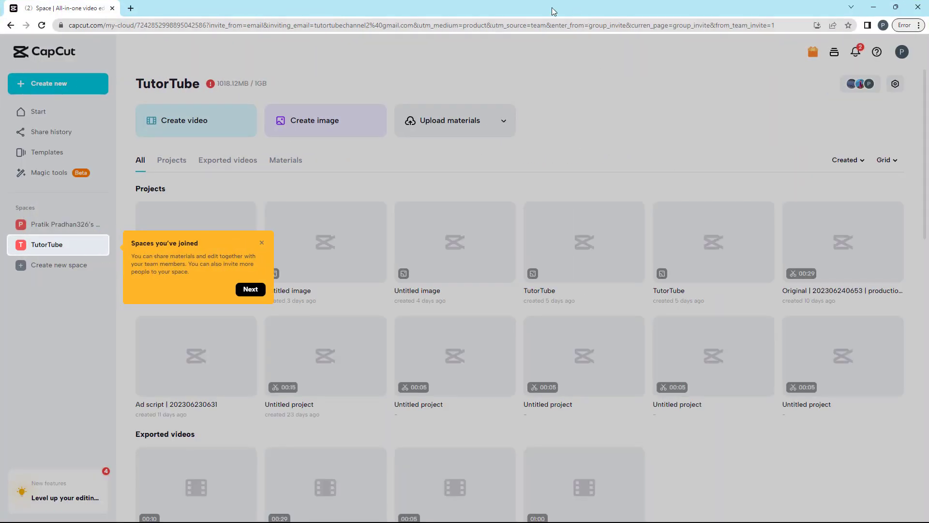
double_click(553, 10)
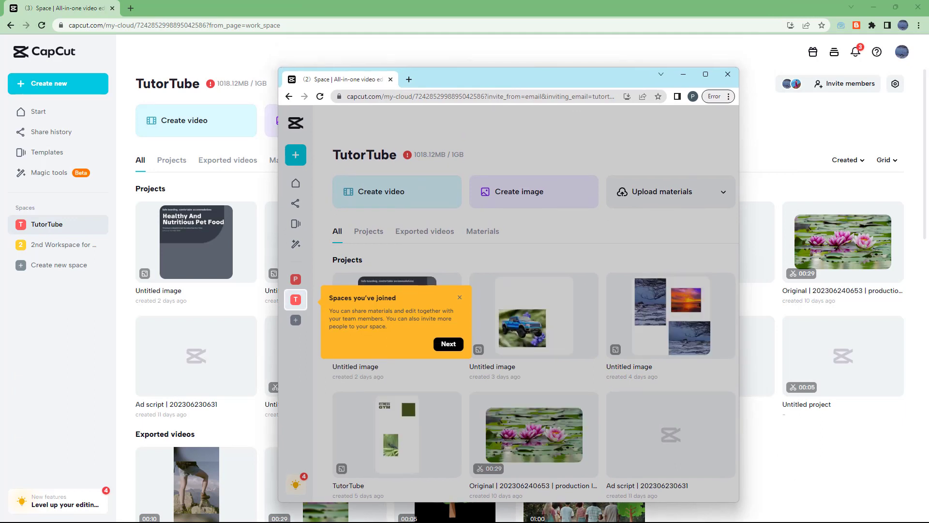